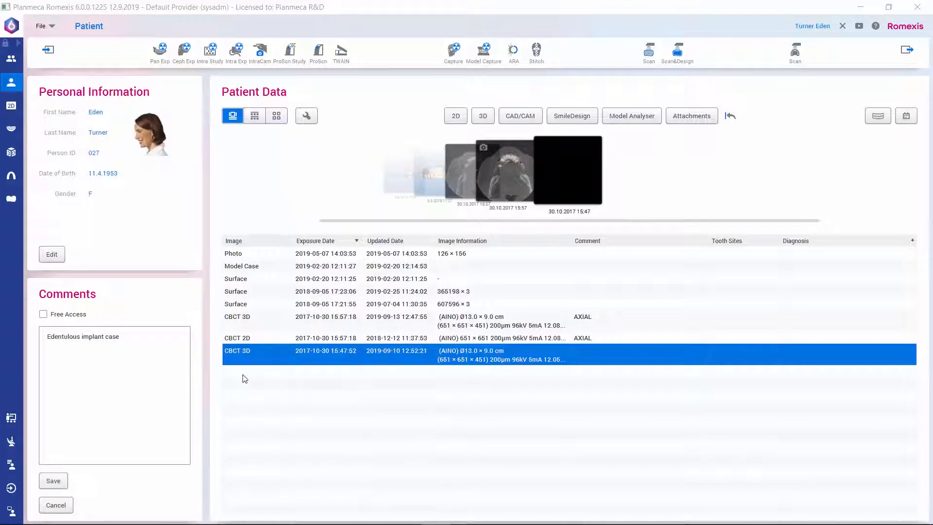
double_click(242, 360)
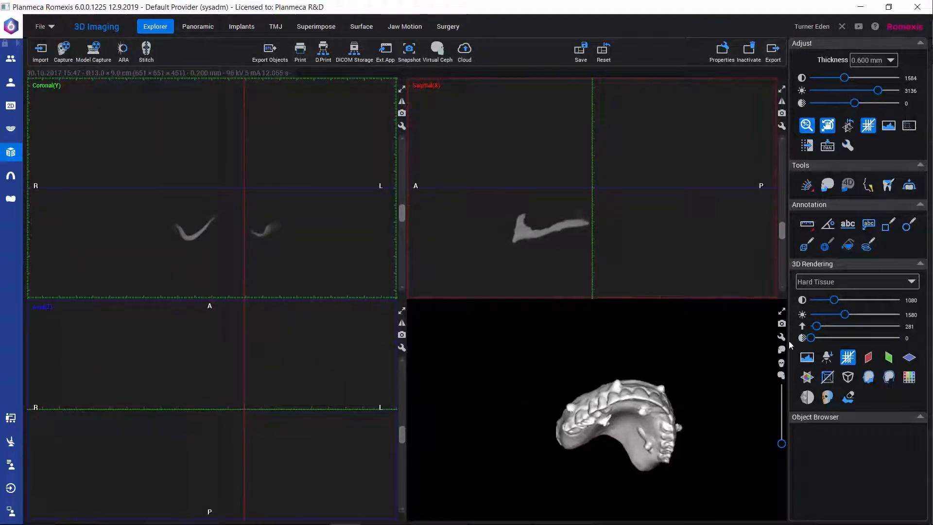
click(780, 313)
drag(317, 323, 226, 308)
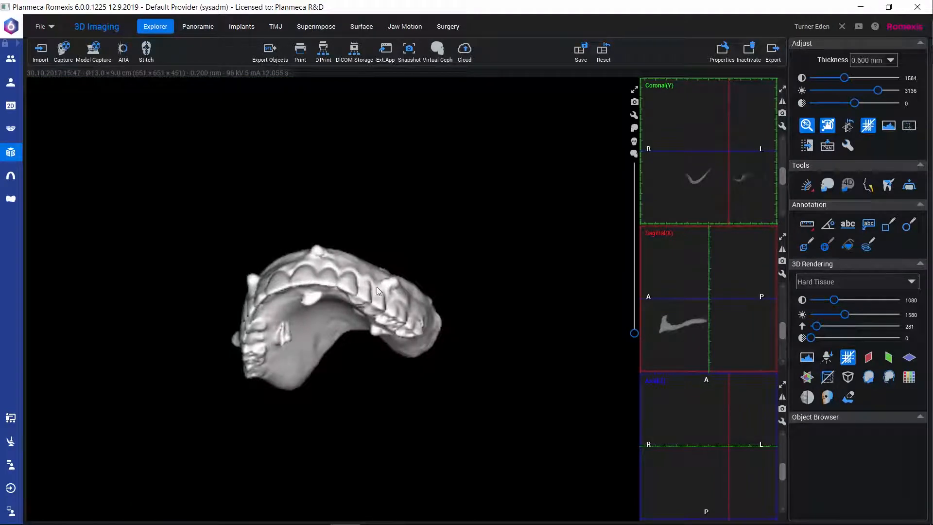
drag(351, 301, 404, 307)
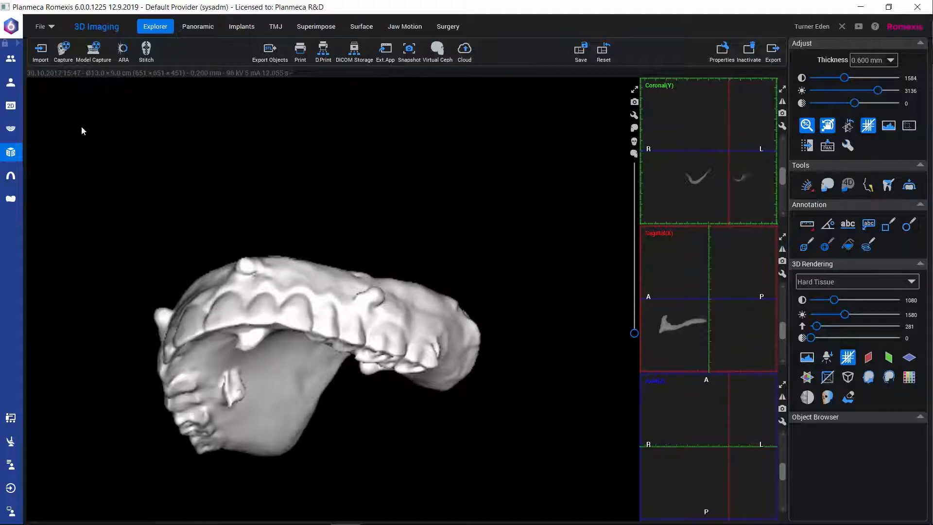
click(51, 28)
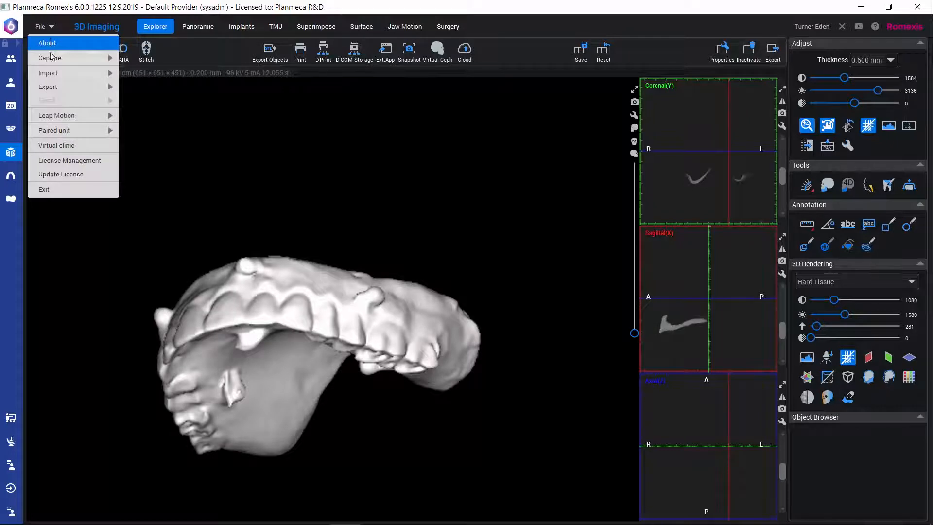
mouse_move(51, 86)
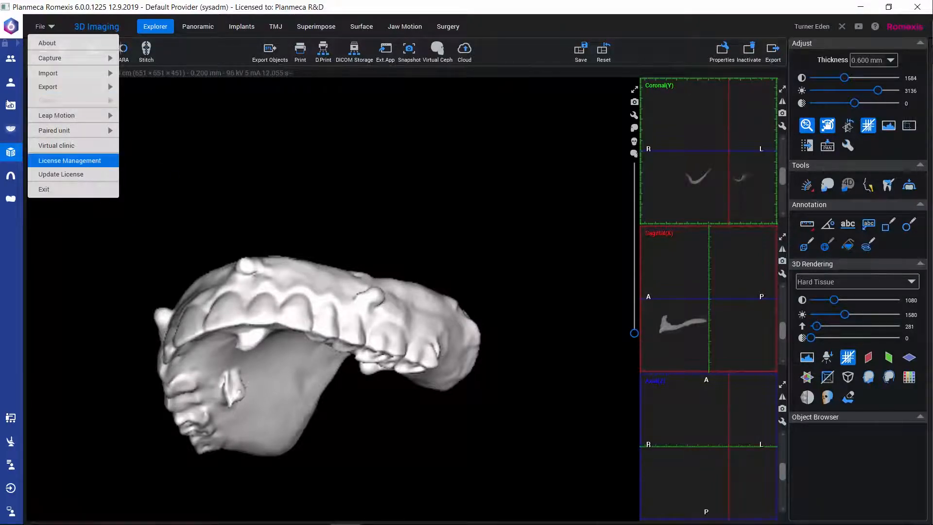
click(10, 83)
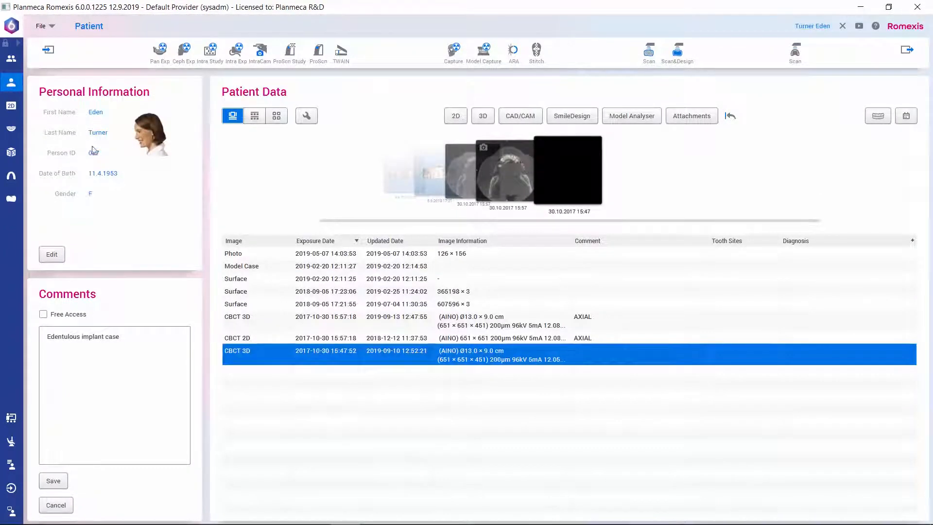
click(243, 280)
click(630, 174)
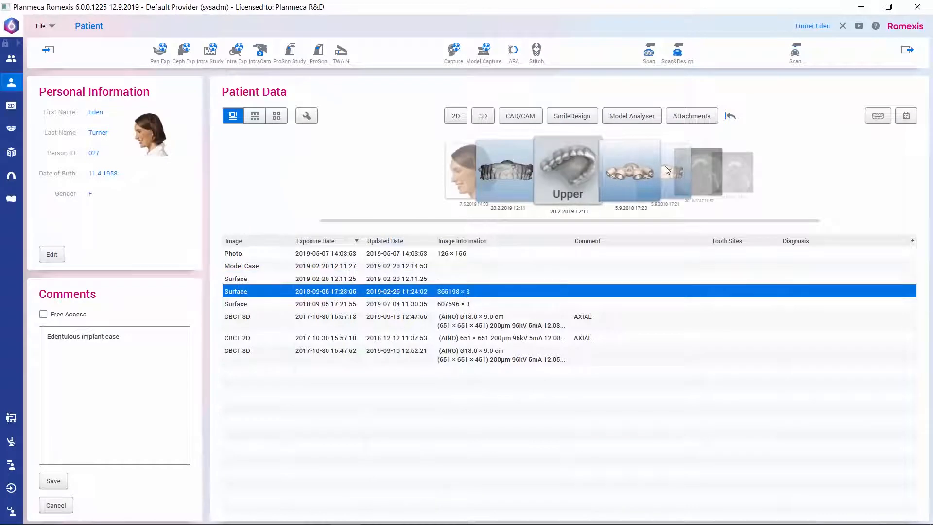
click(630, 174)
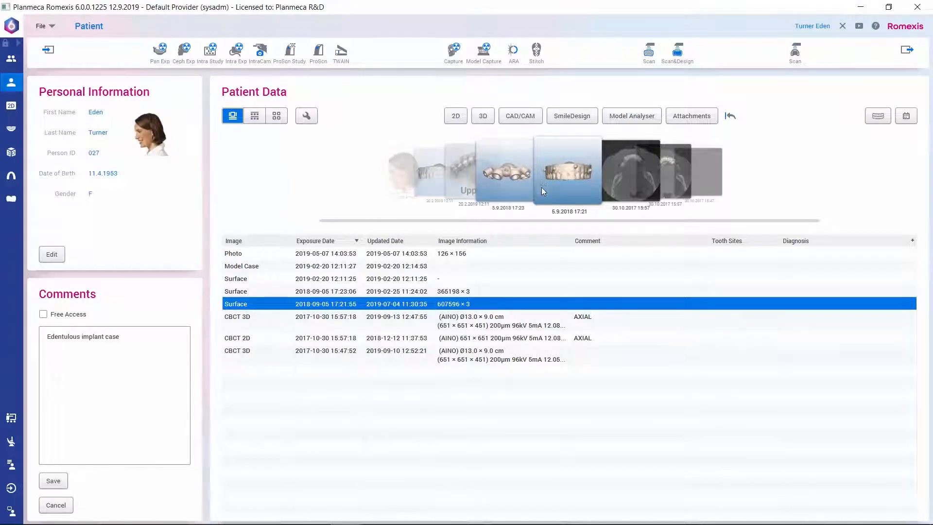
click(242, 320)
double_click(242, 320)
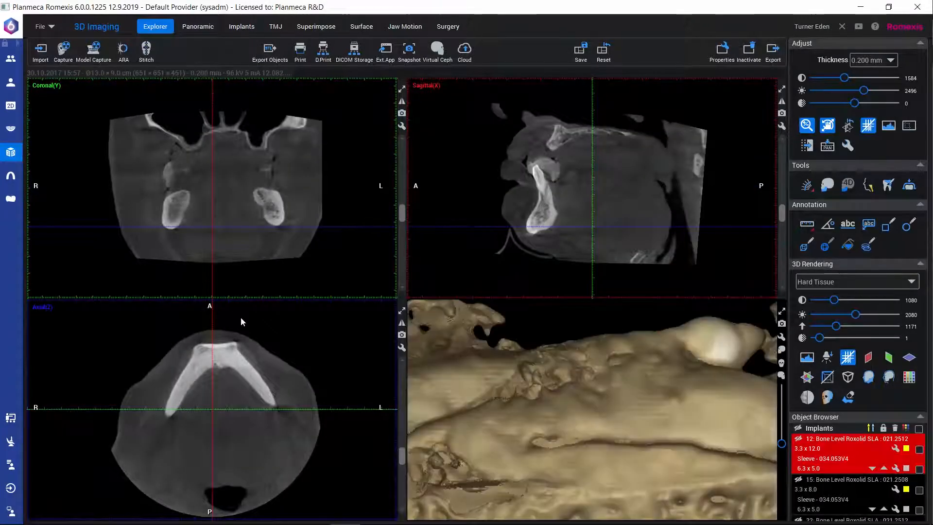
click(782, 312)
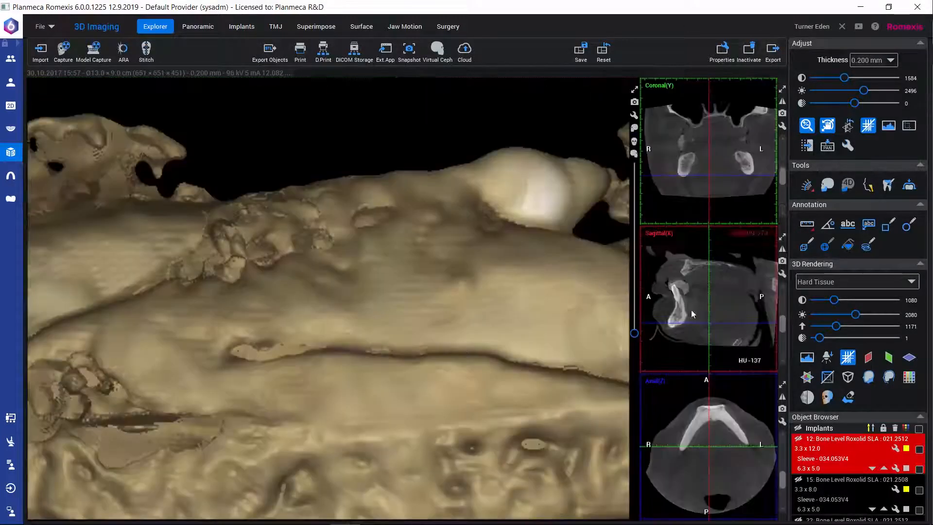
scroll(346, 393, up, 3)
scroll(346, 392, down, 5)
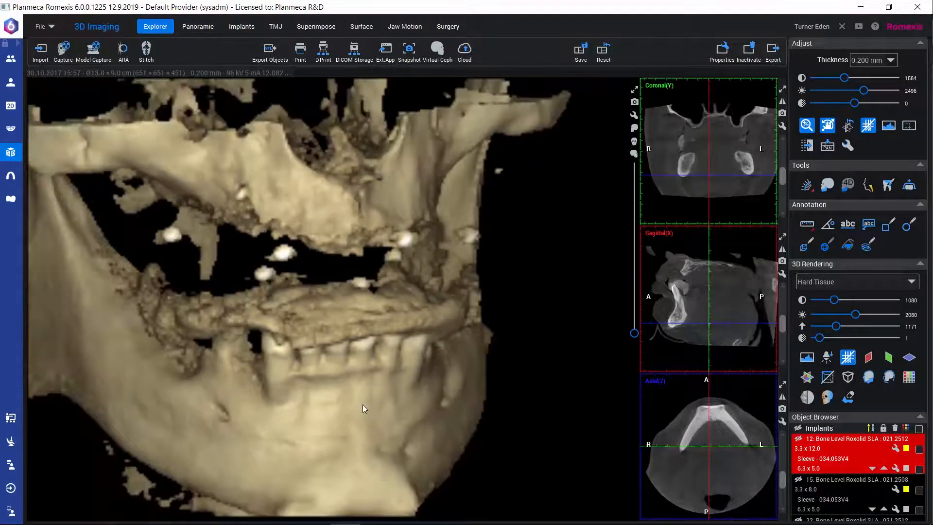
drag(362, 405, 345, 285)
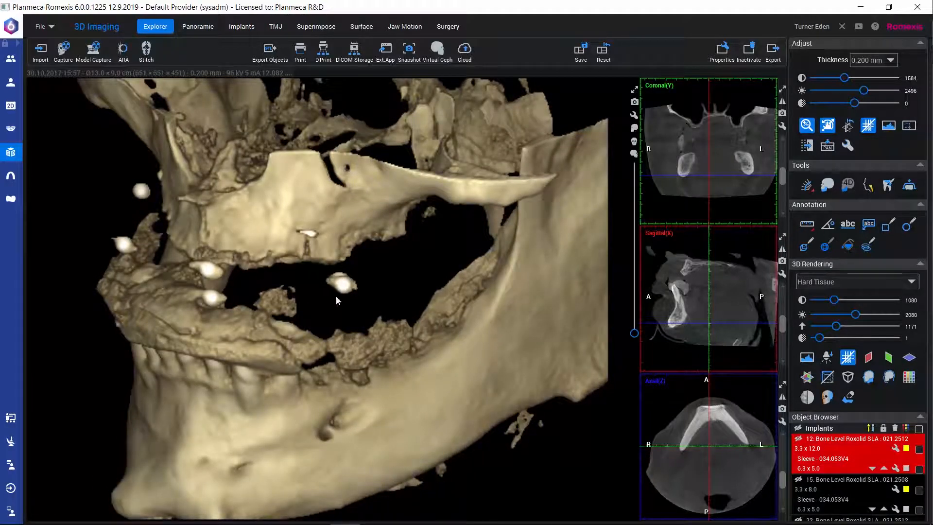
click(634, 91)
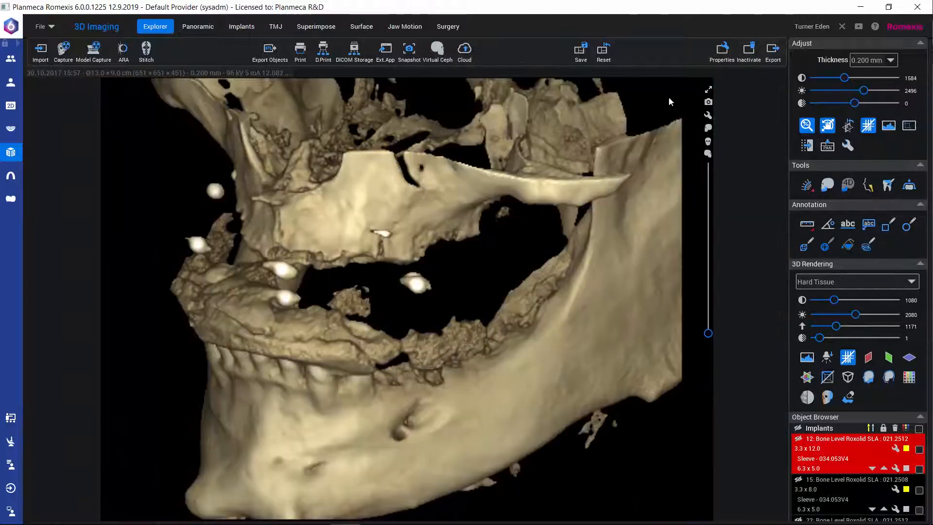
click(708, 92)
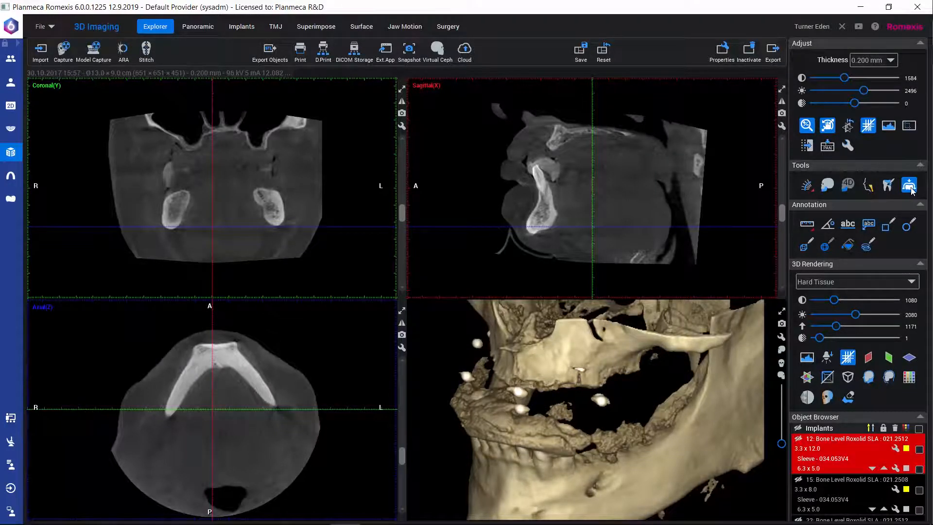
Step: Start Fit Model and load the patient's stored surface model dated 5.9.2018 17:21 as a dental model
click(909, 185)
drag(625, 300, 442, 309)
scroll(555, 320, up, 6)
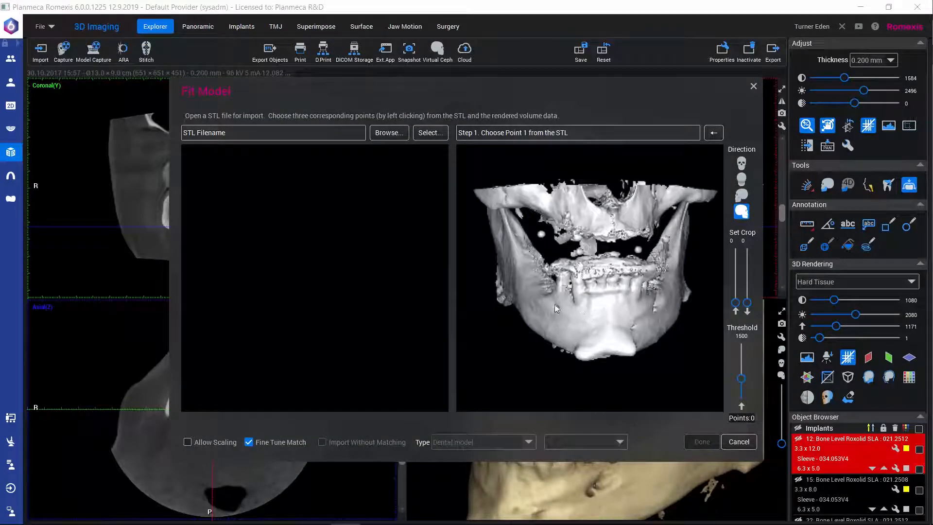
drag(593, 309, 462, 172)
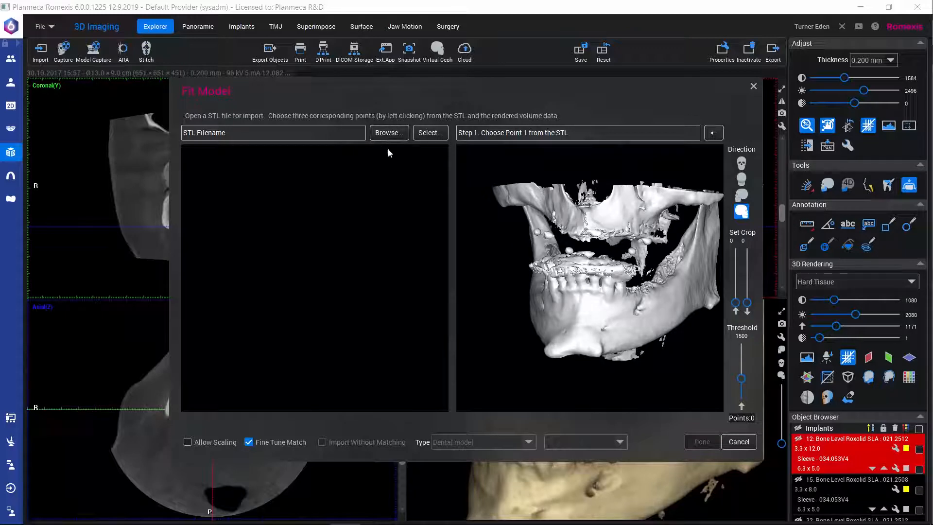
click(430, 133)
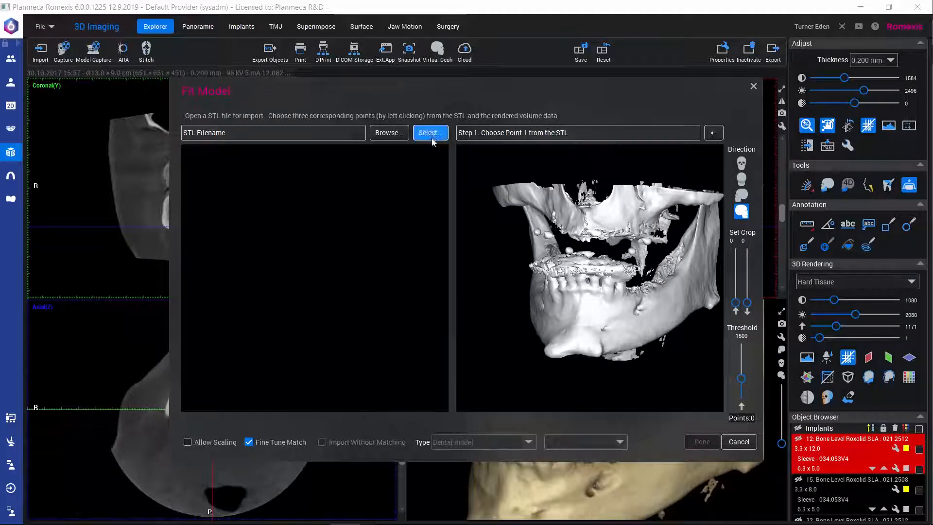
scroll(579, 219, down, 1)
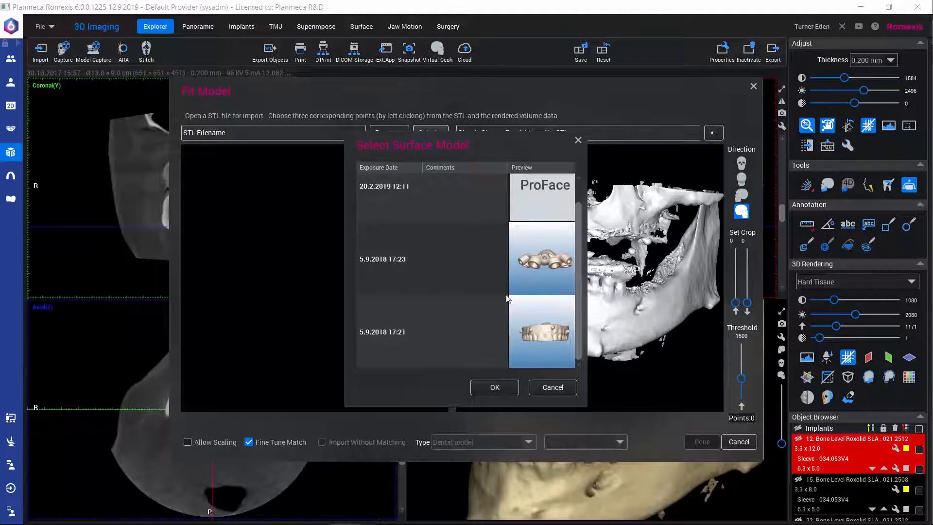
click(407, 315)
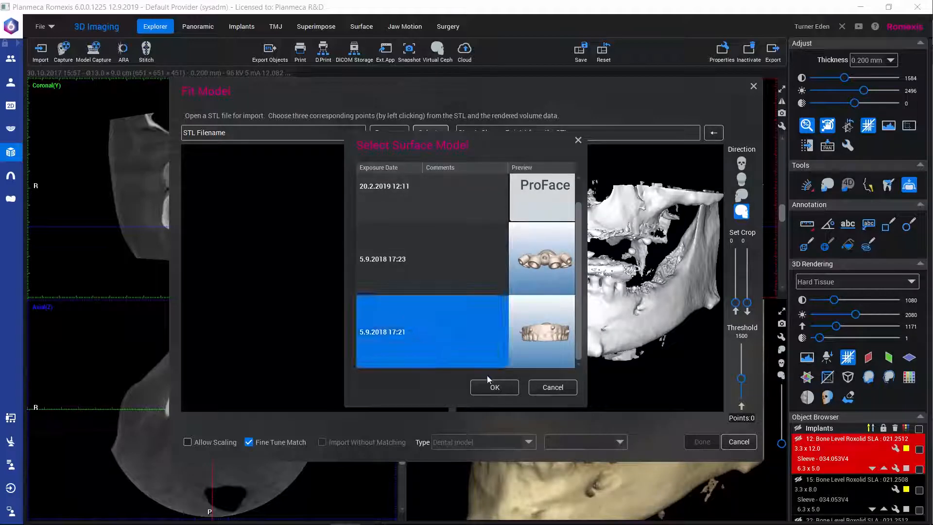
click(490, 386)
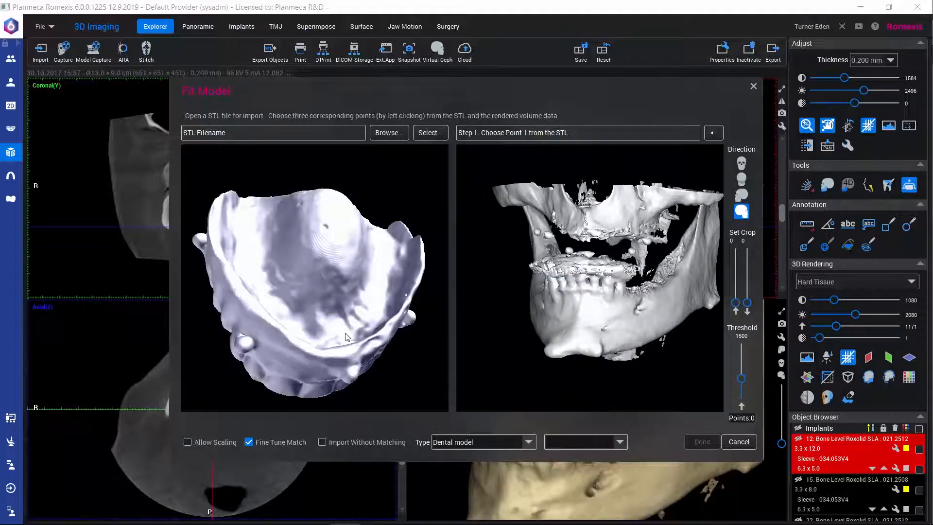
Step: Place the first matching point pair on the same spherical side marker of the denture model and of the volume
drag(347, 337, 447, 304)
drag(531, 313, 715, 295)
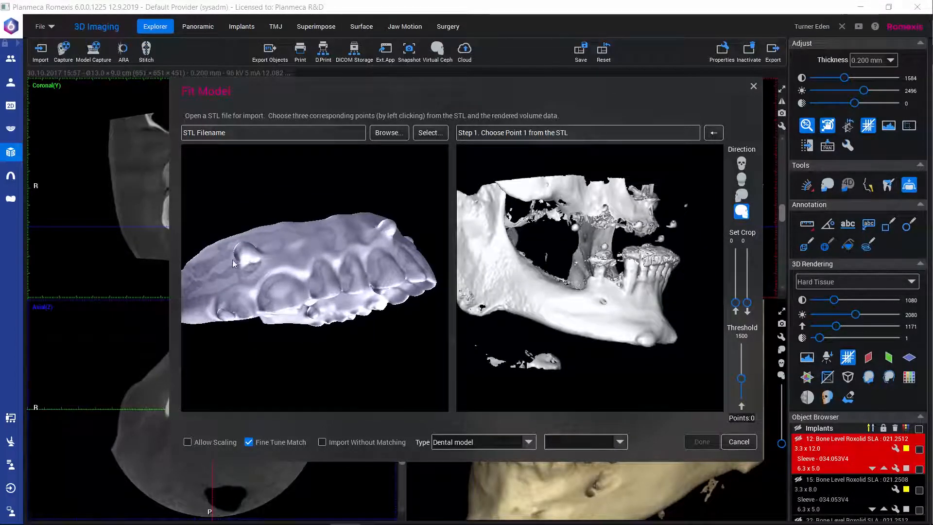
drag(240, 262, 263, 288)
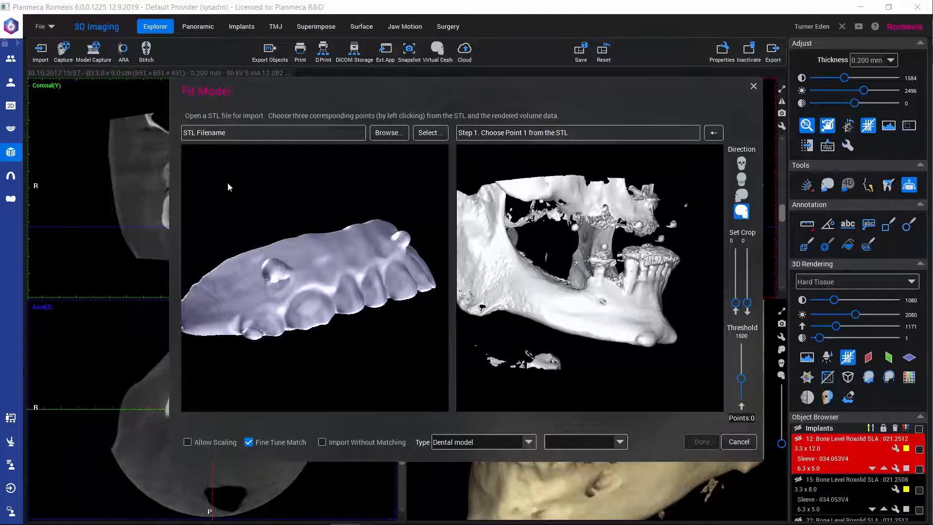
click(271, 264)
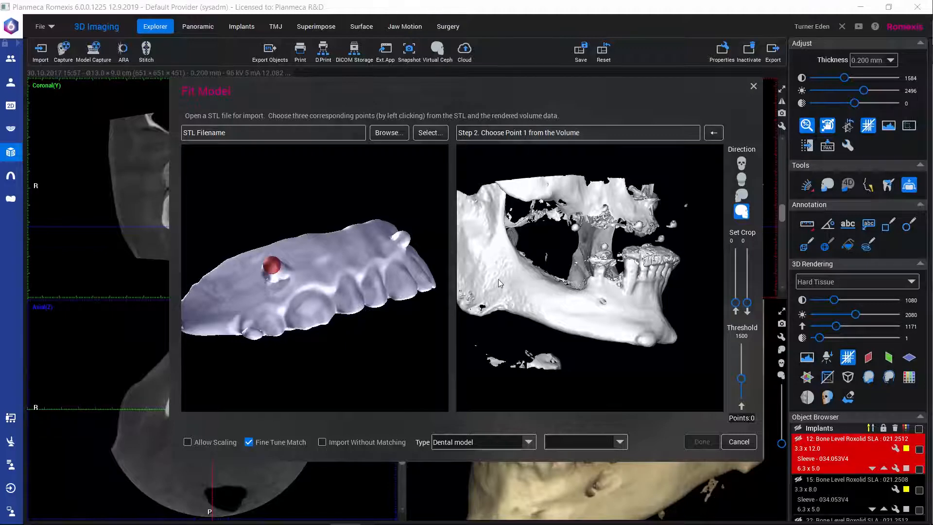
scroll(568, 268, up, 3)
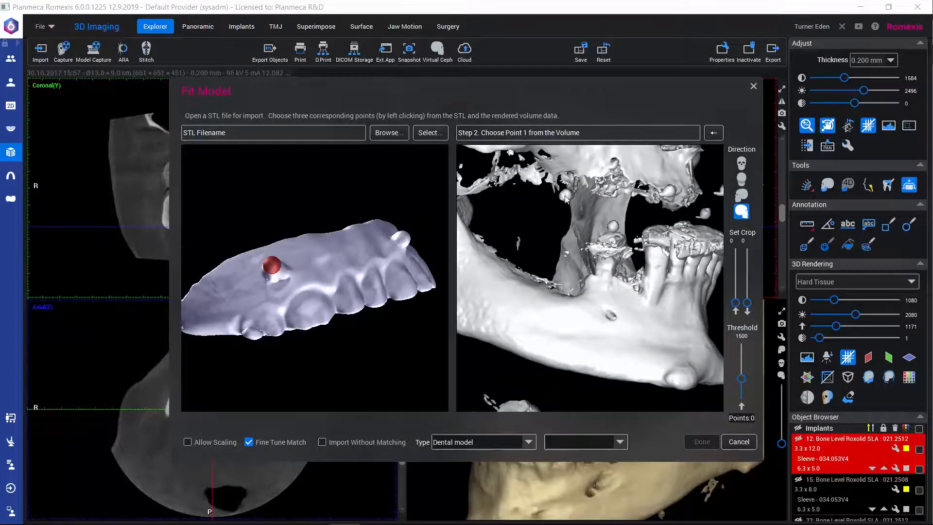
click(565, 196)
Step: Place the second matching point pair on the same front marker of the denture model and of the volume
drag(324, 305, 291, 300)
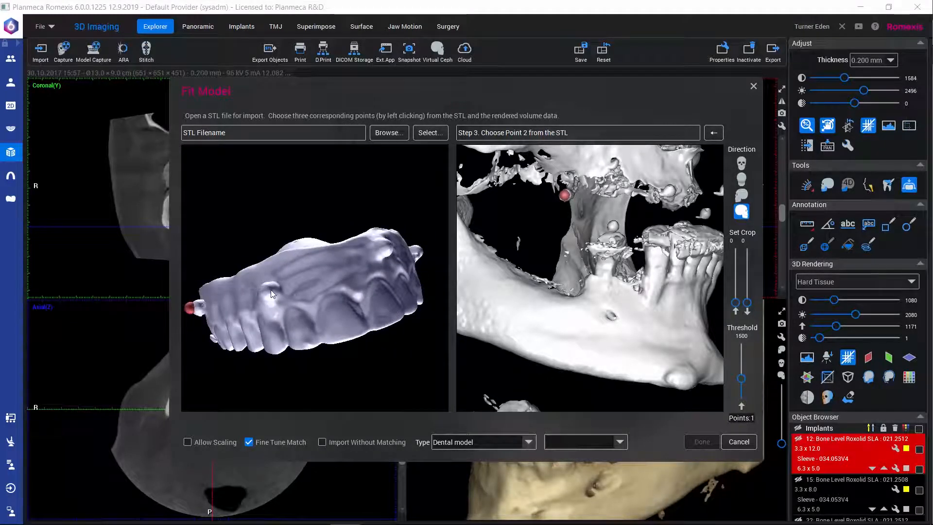
click(269, 294)
drag(568, 288, 481, 311)
click(588, 203)
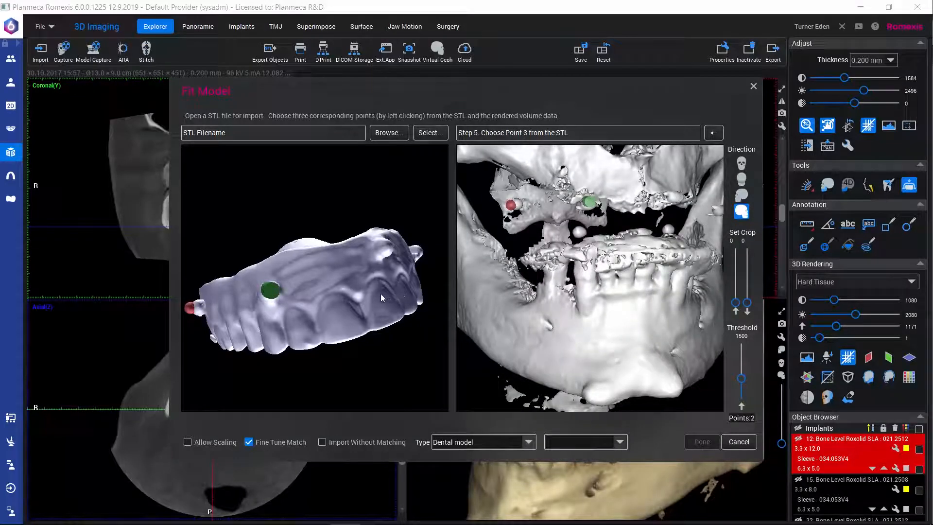
Step: Place the third matching point pair on the opposite side marker of the denture model and of the volume
drag(381, 295, 257, 308)
drag(542, 297, 397, 283)
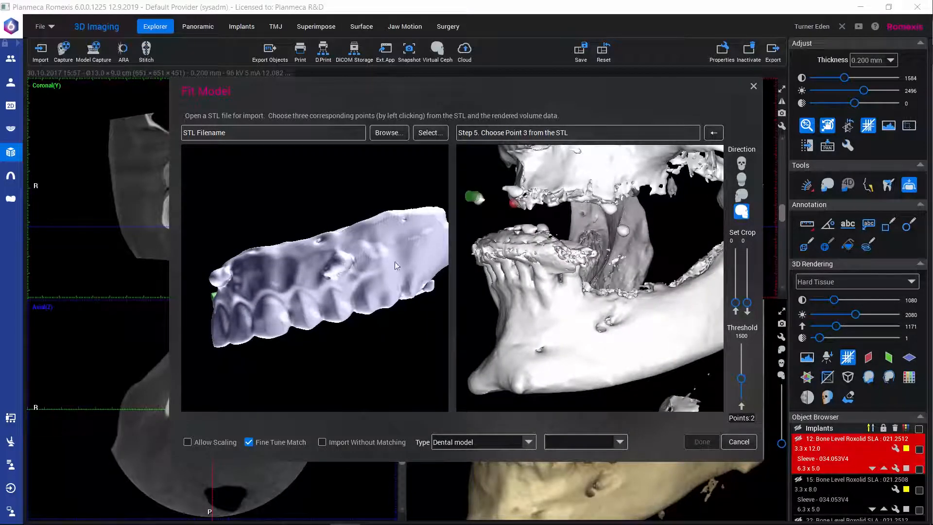
click(346, 263)
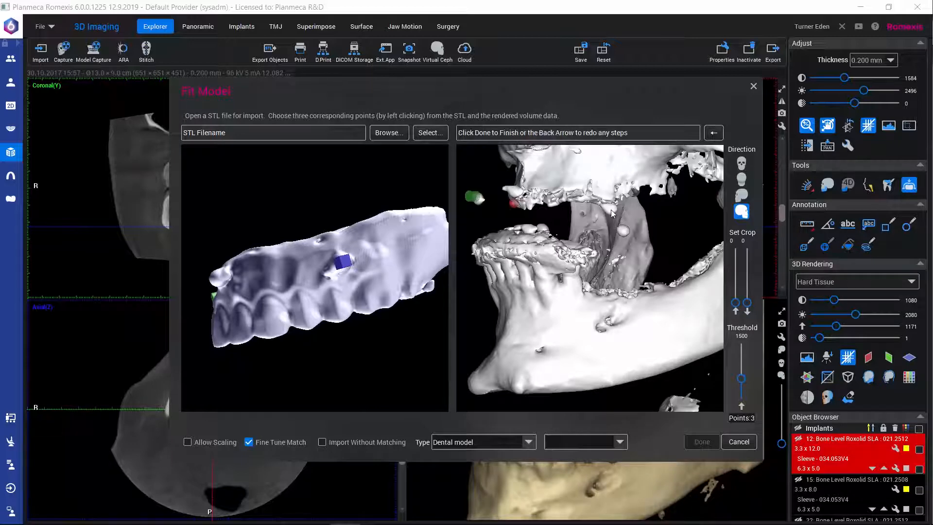
Step: Add a fourth matching point pair on a palatal marker of the denture model and volume, and run the automatic match
drag(340, 290, 257, 254)
drag(578, 248, 359, 228)
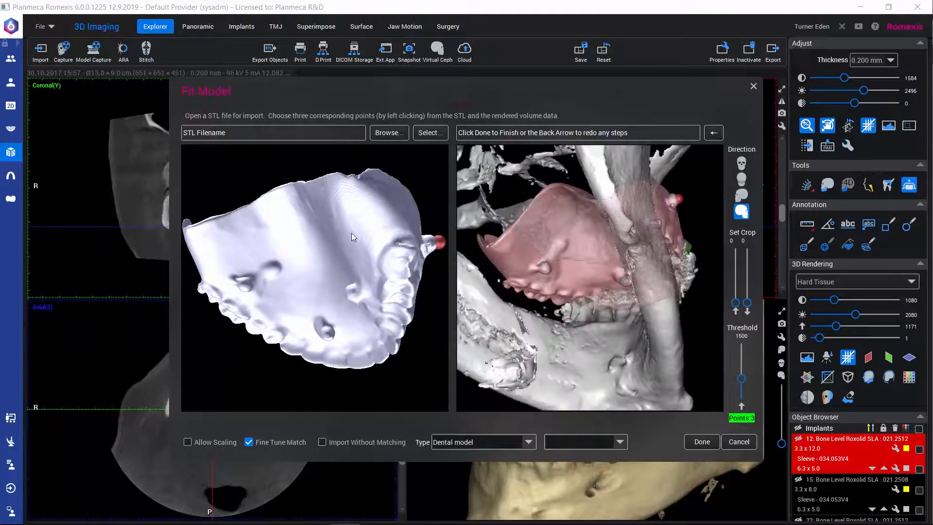
click(246, 287)
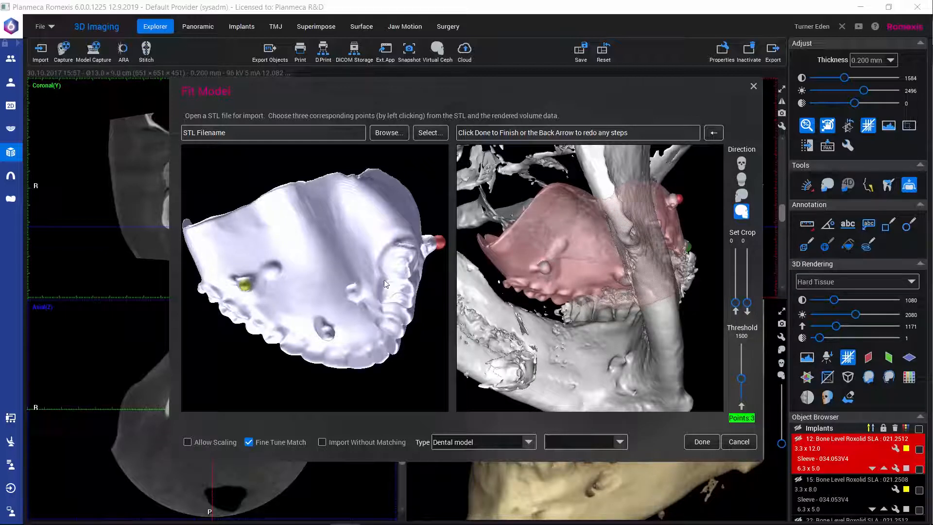
click(545, 267)
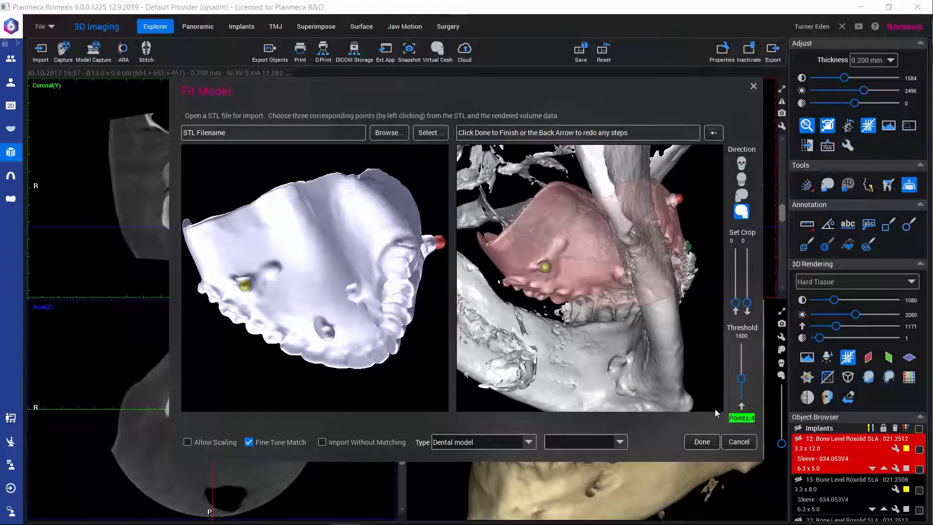
click(699, 443)
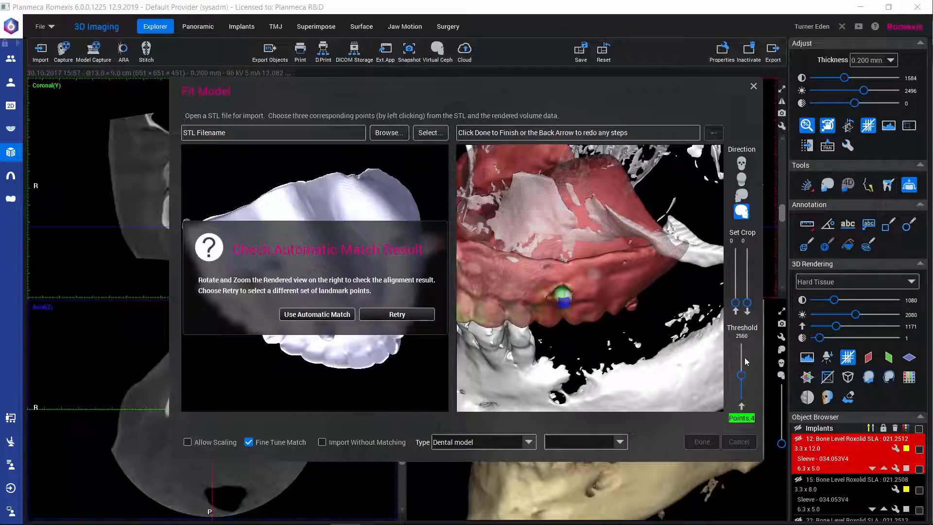
Step: Raise the volume threshold to 4095 to hide the bone, check the denture alignment up close, and accept the automatic match
drag(747, 362, 743, 319)
scroll(574, 332, up, 5)
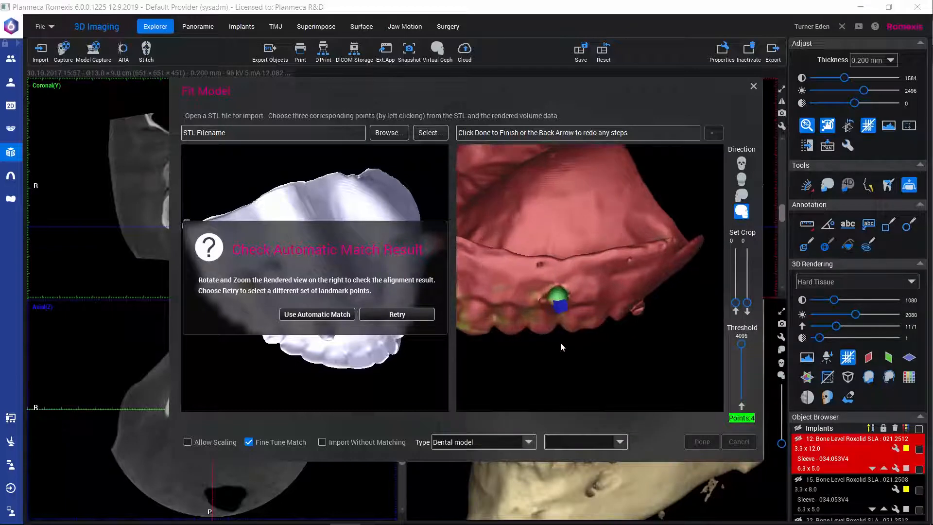
scroll(563, 348, down, 3)
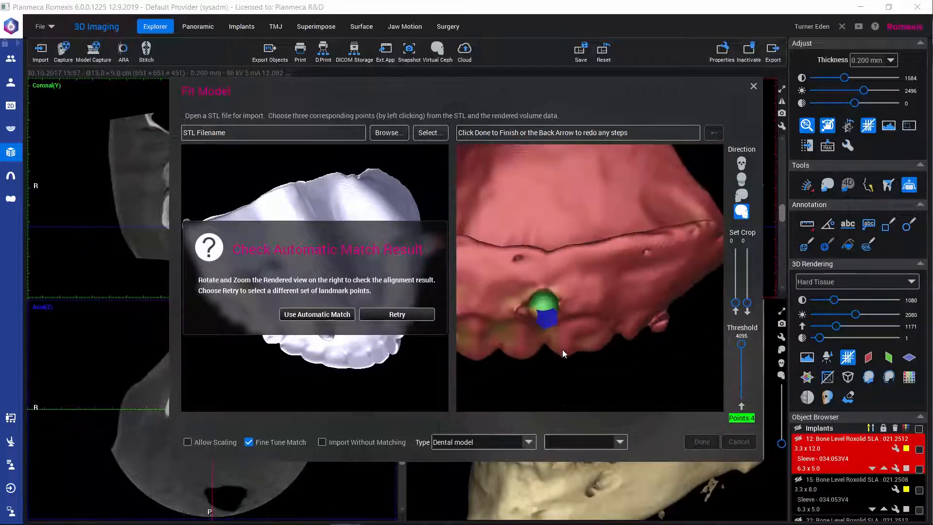
drag(482, 339, 496, 327)
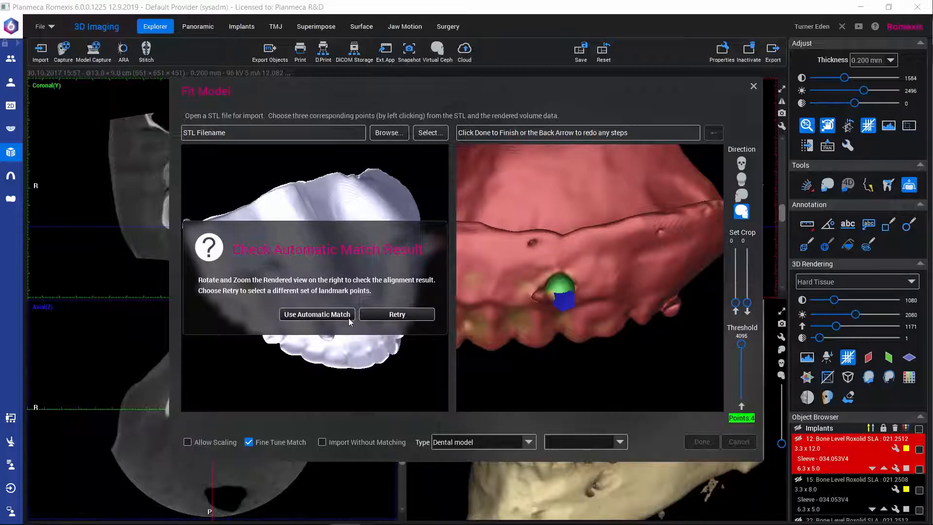
click(305, 314)
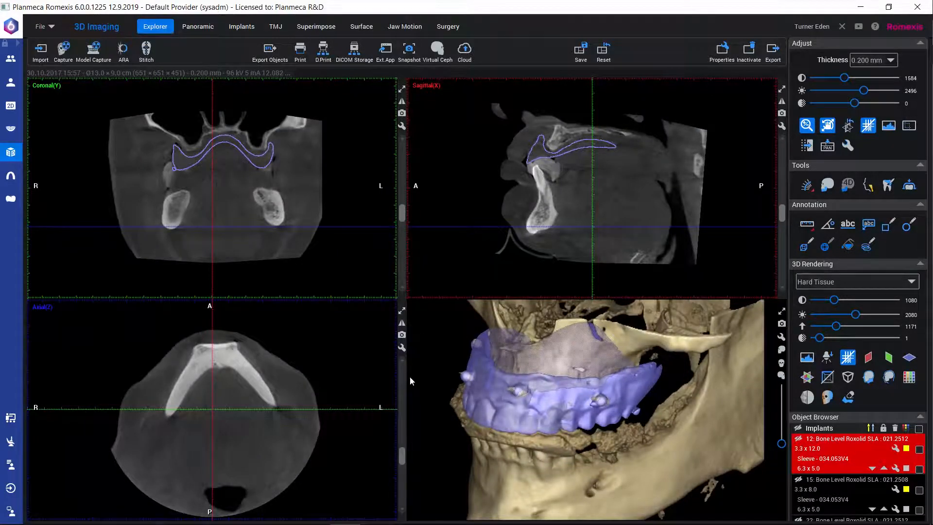
Step: Switch to implant planning, enlarge the 3D rendering to full view, and show all planned implants
click(238, 28)
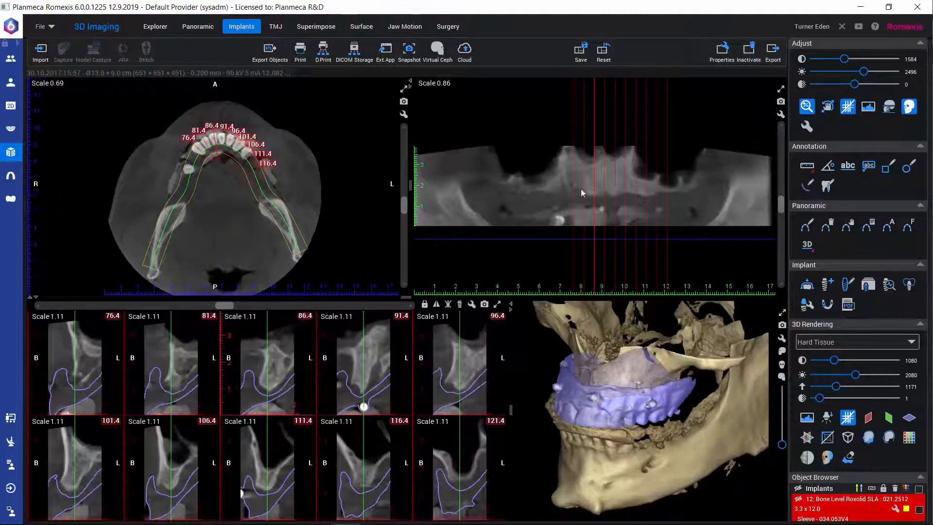
click(782, 312)
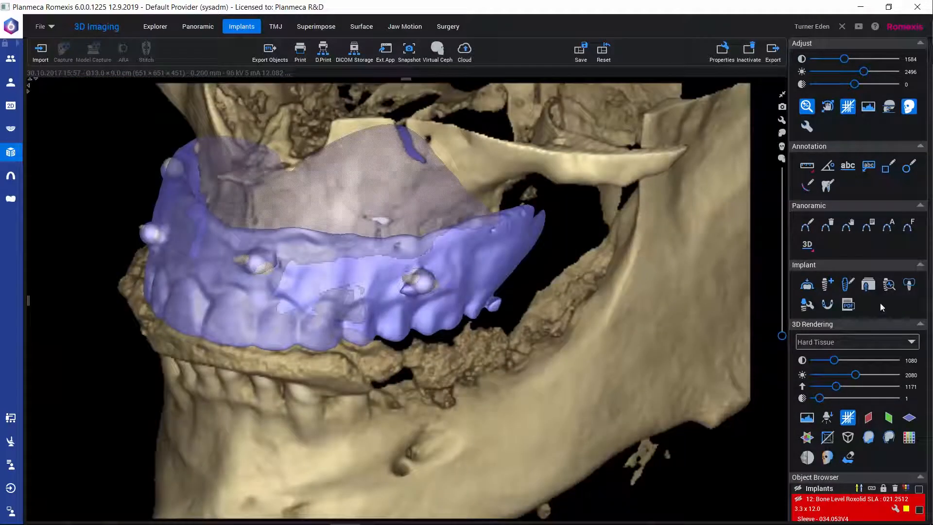
click(798, 488)
drag(369, 416, 394, 431)
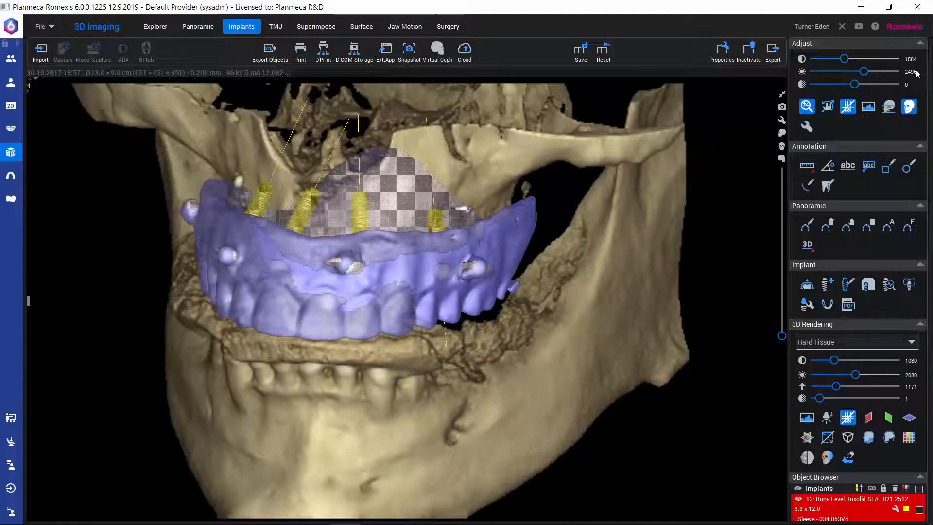
Step: Collapse the adjustment and 3D rendering settings and show all fixation pins in the rendering
click(920, 44)
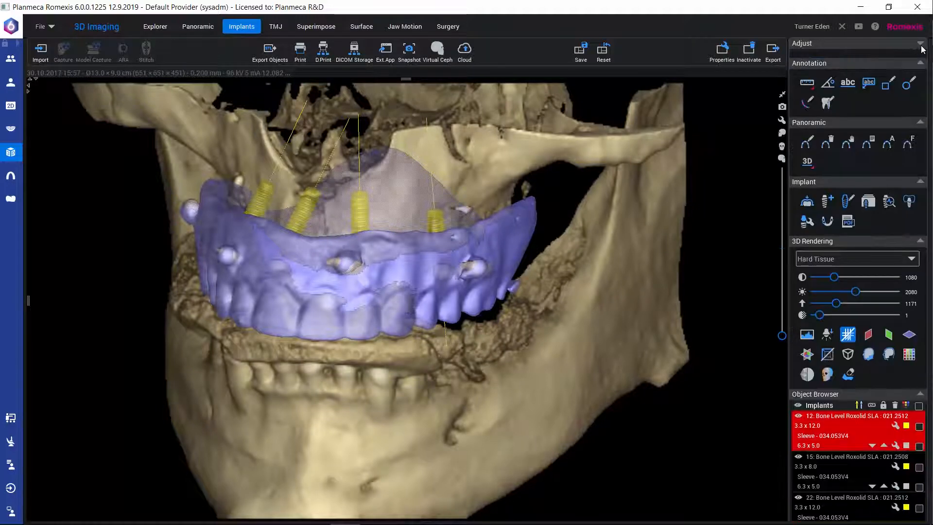
click(920, 241)
scroll(826, 415, down, 1)
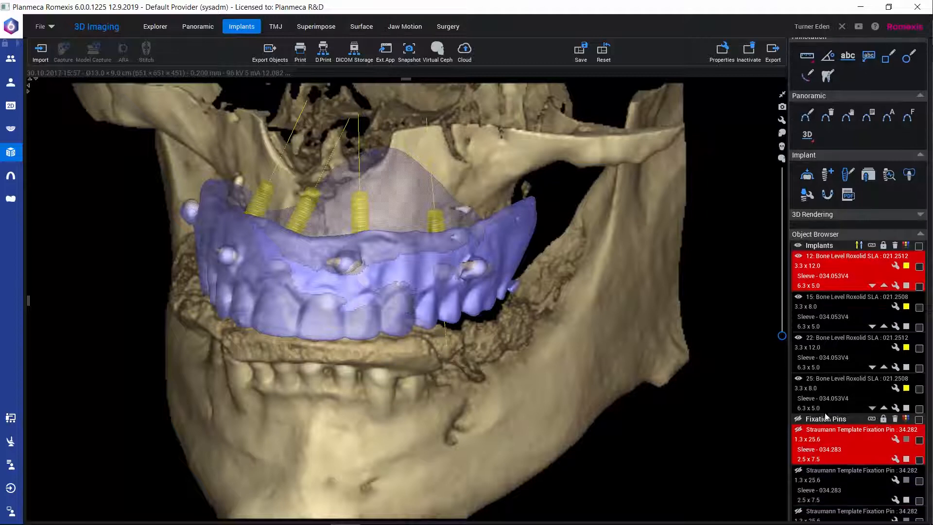
click(797, 418)
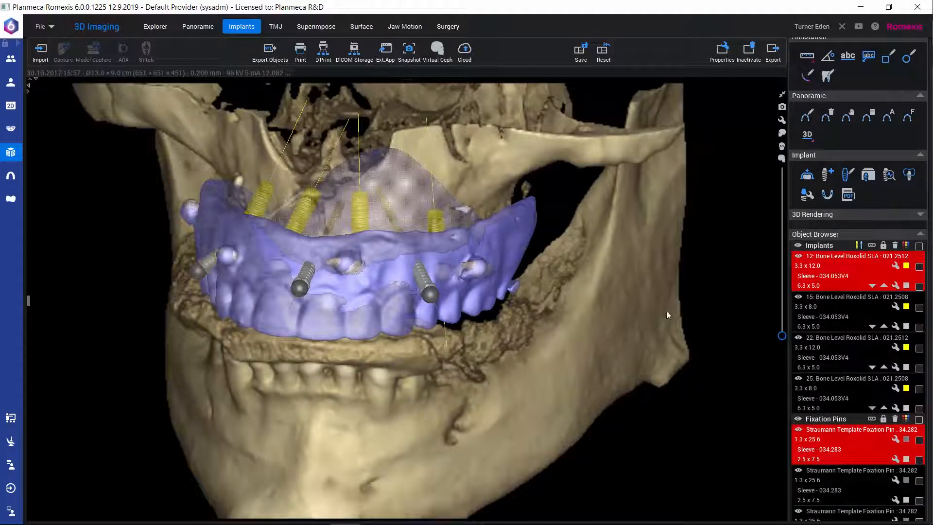
Step: Look up the Straumann template fixation pin 34.282 and its T-Sleeve 034.283 in the fixation pin library, leaving the plan as is
click(868, 174)
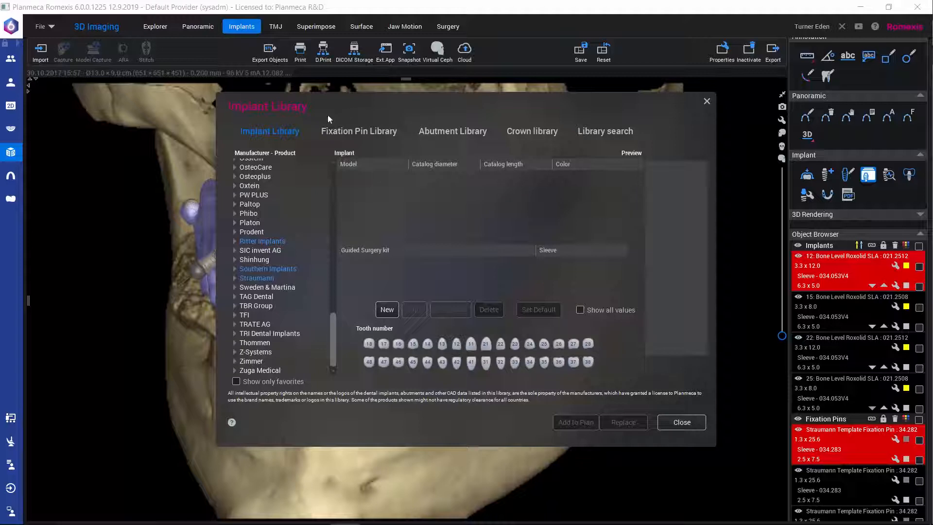
click(357, 130)
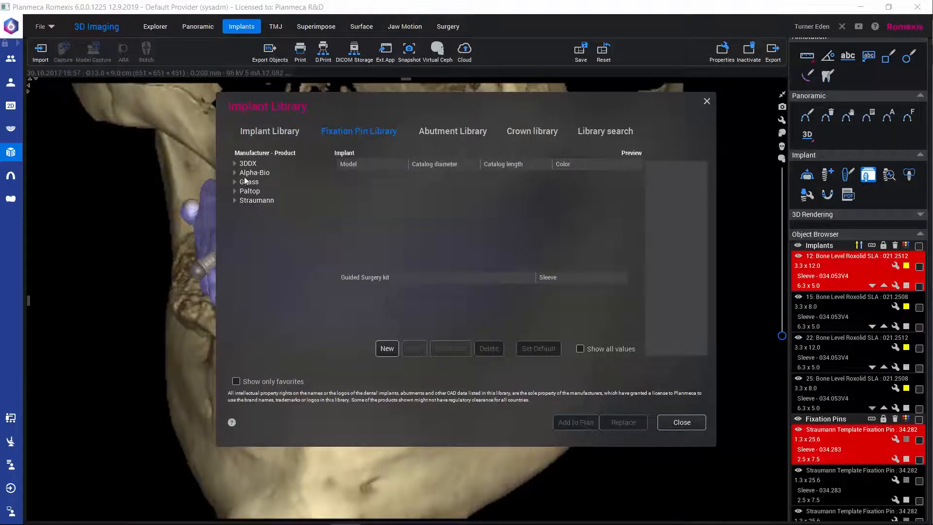
click(233, 200)
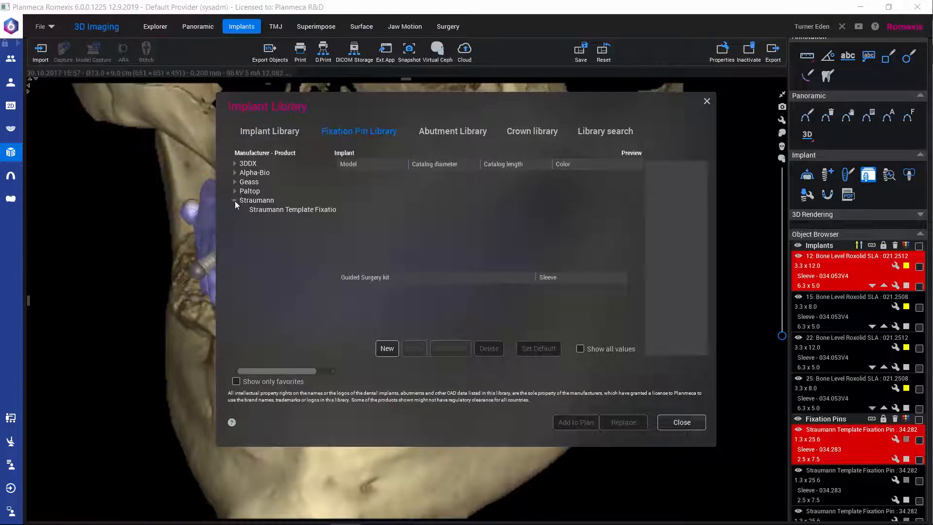
click(258, 209)
click(410, 173)
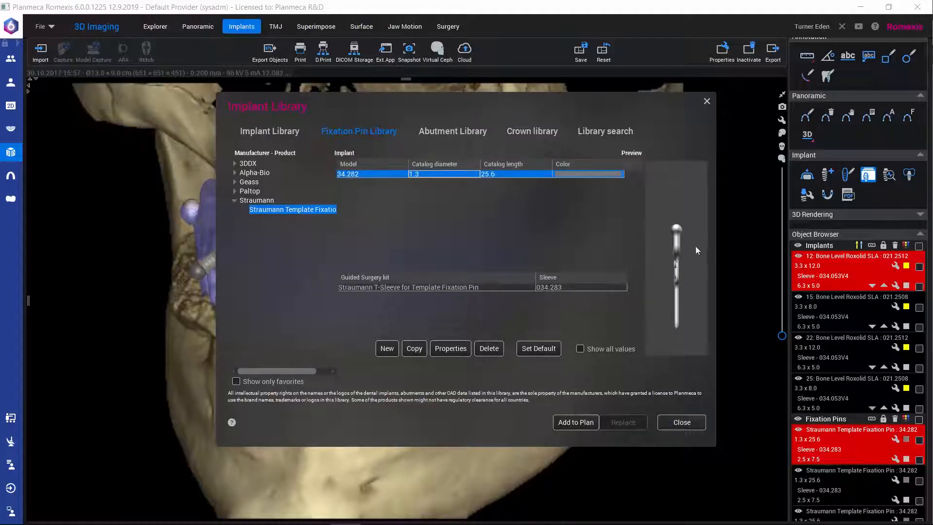
click(395, 288)
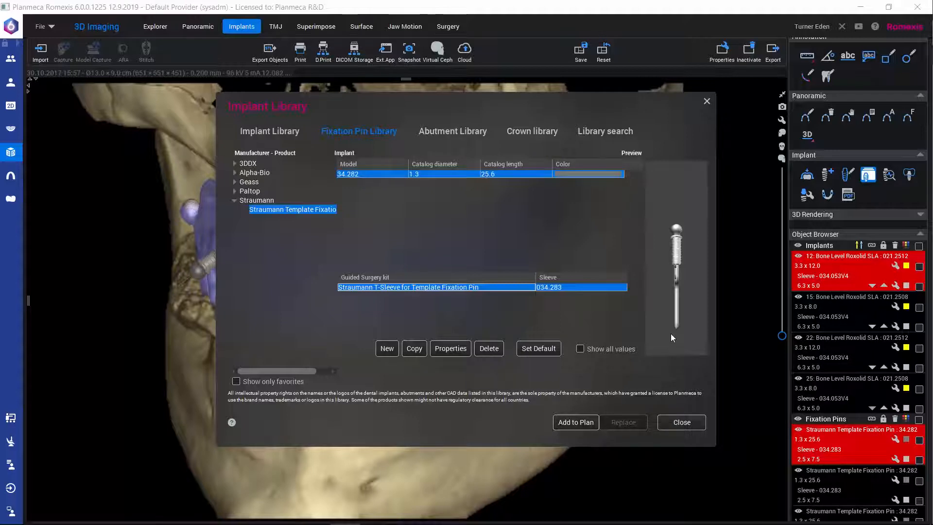
click(674, 427)
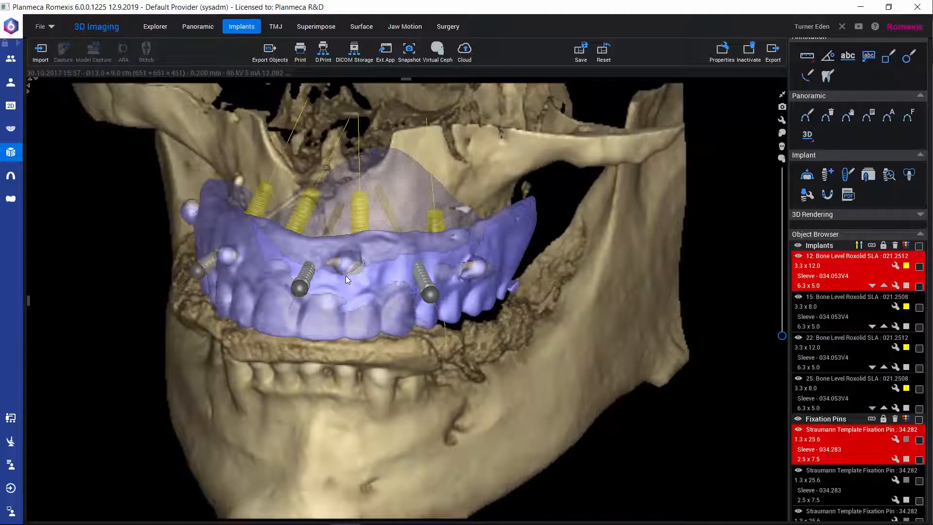
Step: Start creating an implant guide, inspect the denture with its implants and pins from several sides, and enable the use of the denture model
click(829, 196)
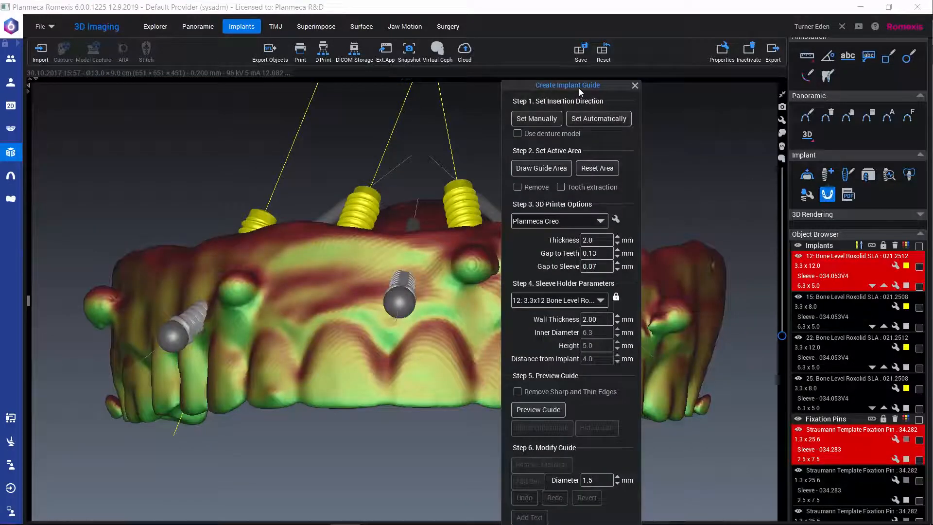
drag(611, 78, 765, 18)
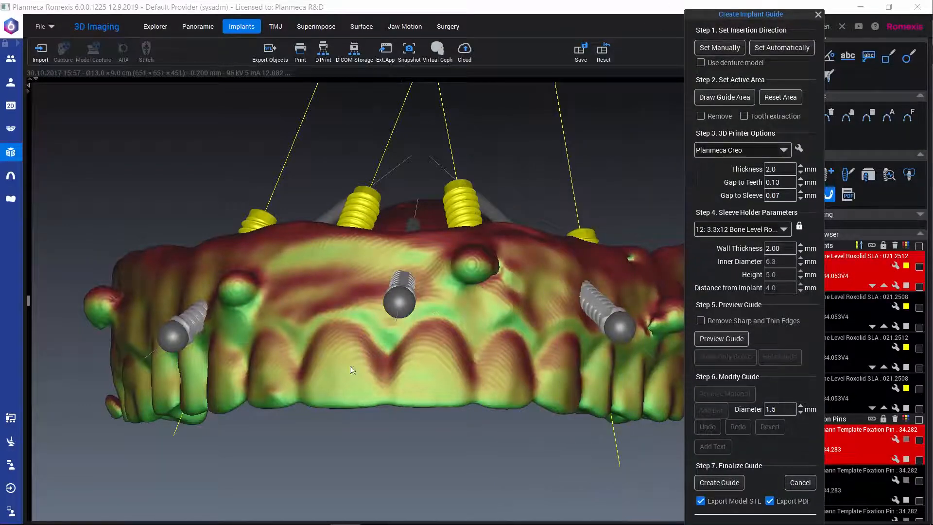
drag(350, 365, 299, 318)
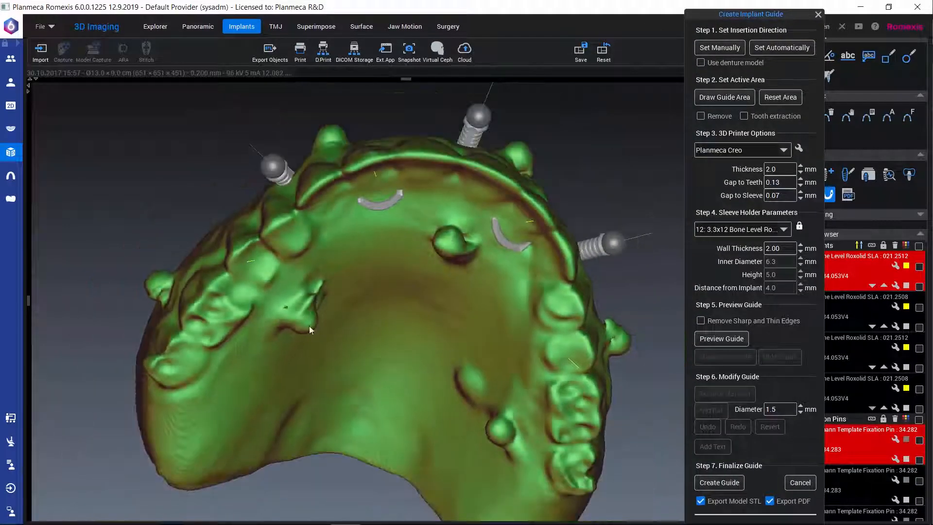
drag(567, 382, 522, 340)
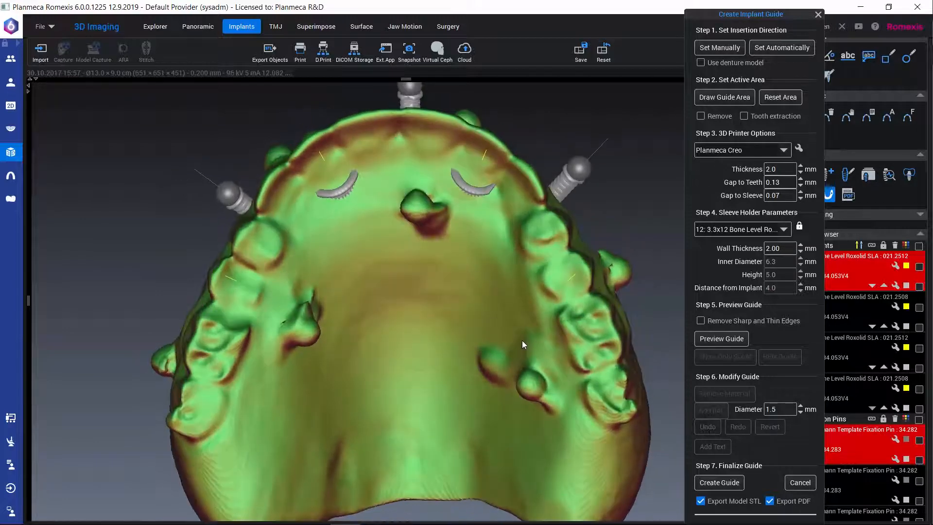
drag(389, 190, 567, 252)
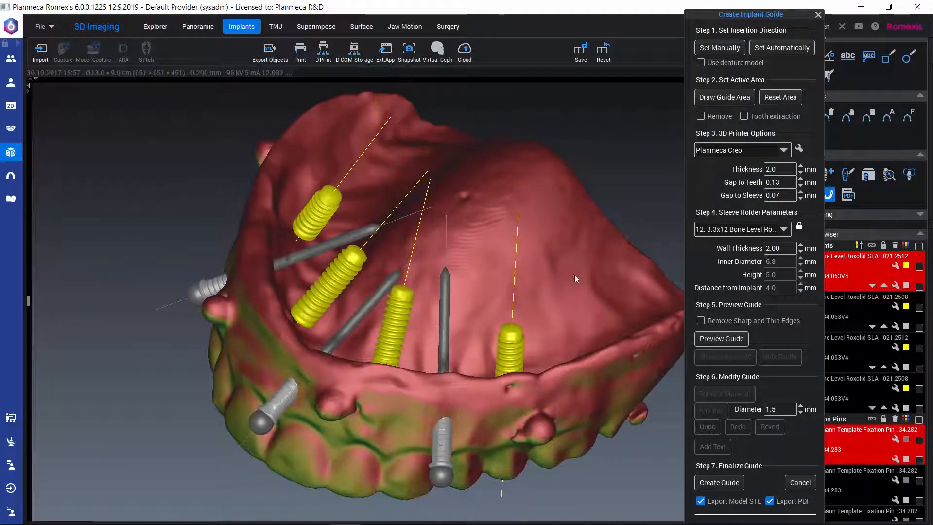
drag(364, 462, 463, 205)
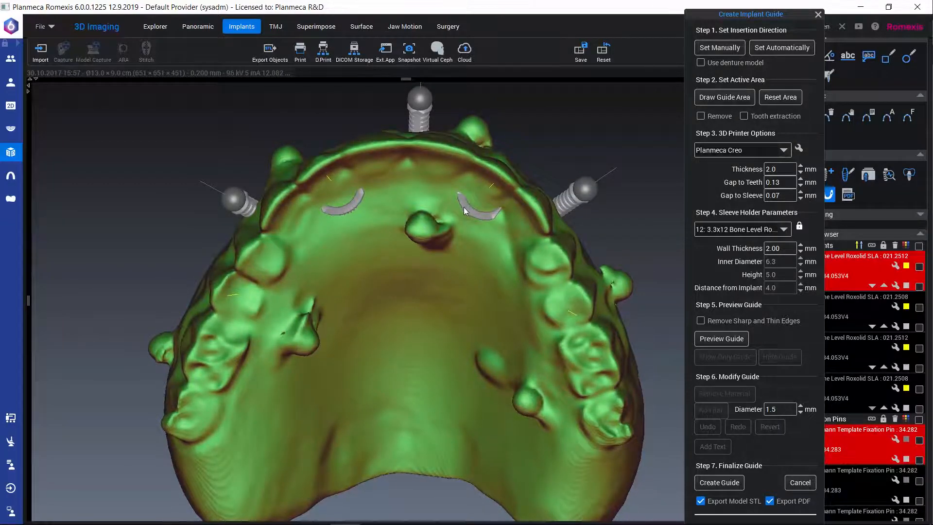
drag(463, 207, 460, 209)
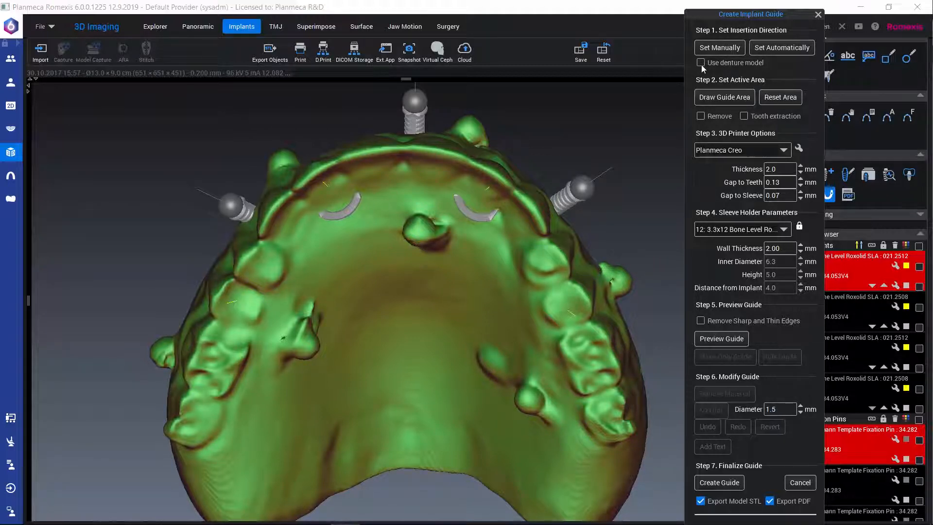
click(701, 63)
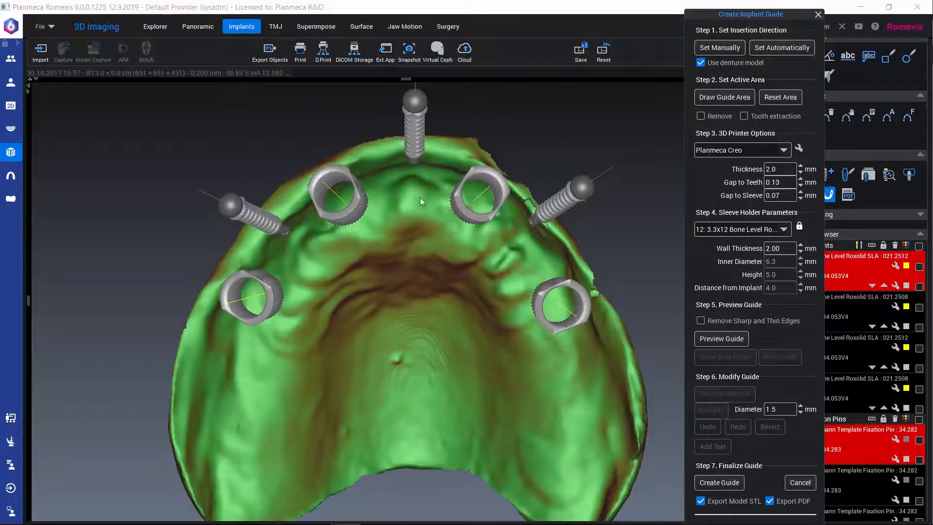
mouse_move(421, 200)
mouse_down()
mouse_move(364, 357)
mouse_move(382, 398)
mouse_move(429, 179)
mouse_move(423, 203)
mouse_up()
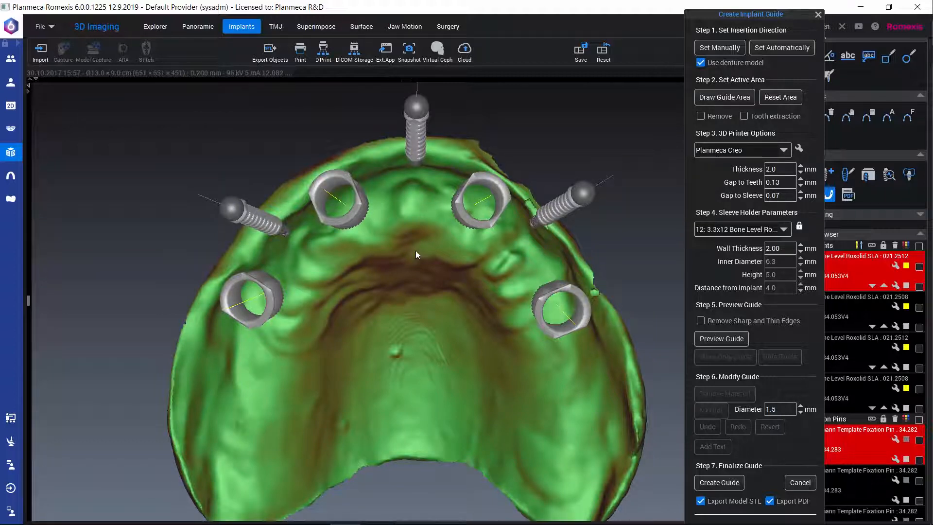
Step: Draw the guide's active area over the front of the arch, enclosing all four implant sleeves and the inner ends of the fixation pins
click(725, 97)
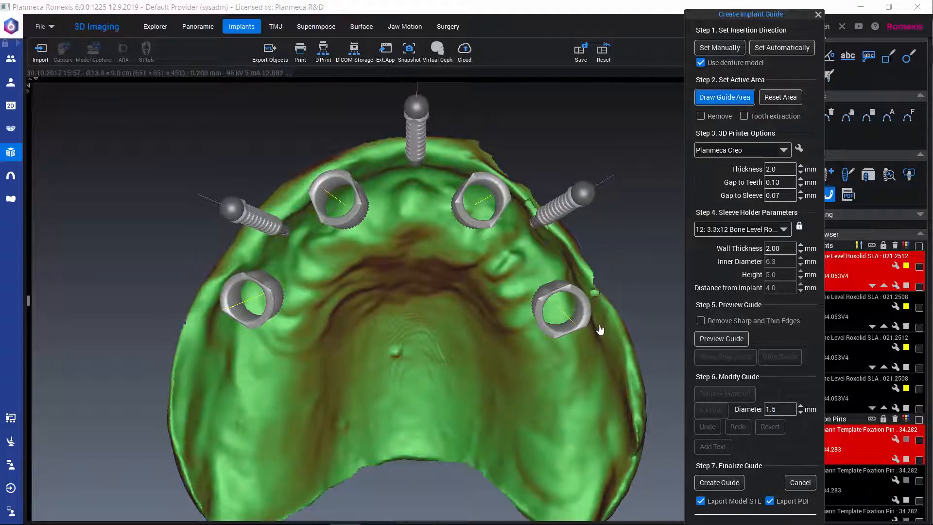
mouse_move(600, 324)
mouse_down()
mouse_move(574, 243)
mouse_move(451, 131)
mouse_move(360, 131)
mouse_up()
mouse_move(311, 164)
mouse_down()
mouse_move(196, 314)
mouse_move(206, 350)
mouse_up()
mouse_move(400, 372)
mouse_down()
mouse_move(512, 387)
mouse_move(597, 374)
mouse_move(622, 327)
mouse_move(576, 253)
mouse_up()
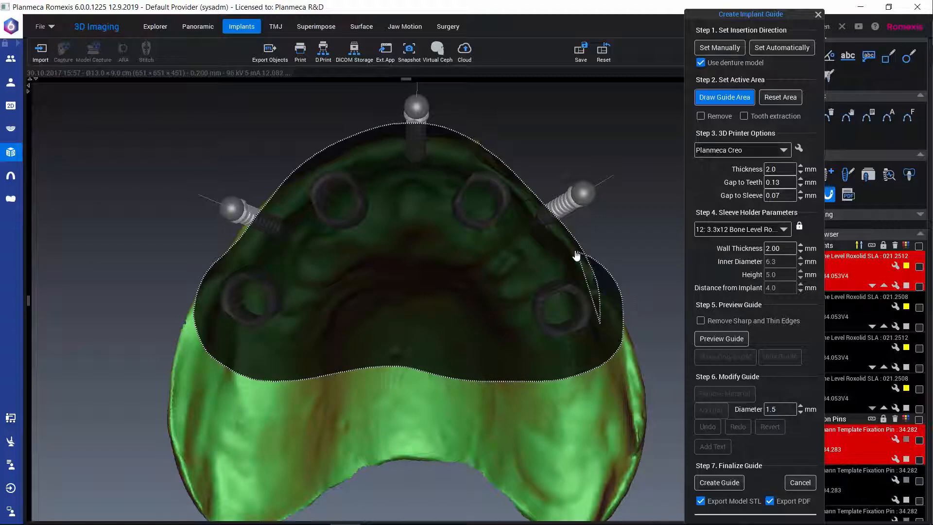
Step: Enable removal of sharp and thin edges, generate the guide preview, and inspect it at an angle
click(700, 320)
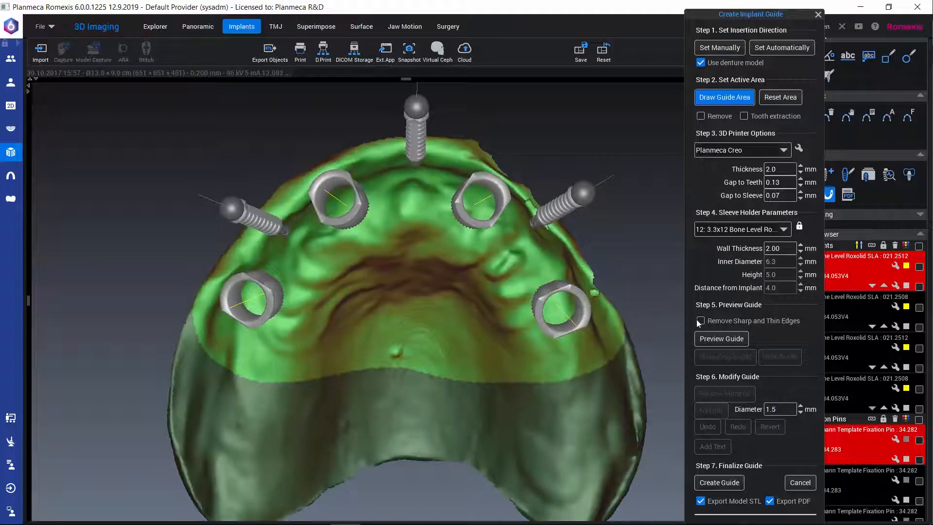
click(709, 342)
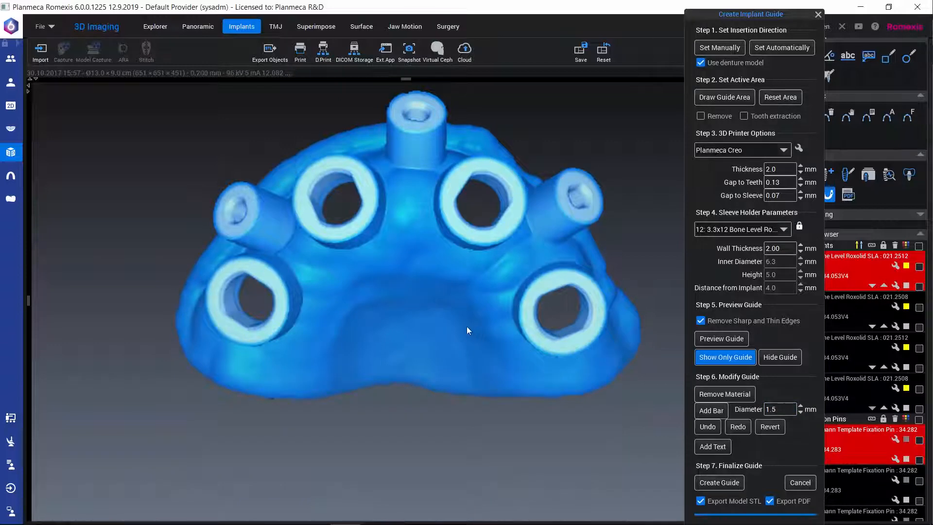
drag(465, 327, 441, 345)
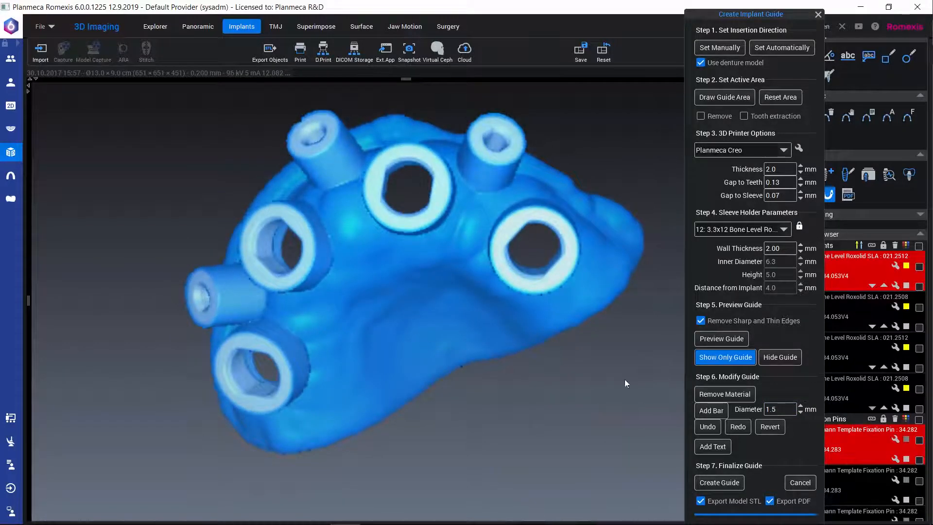